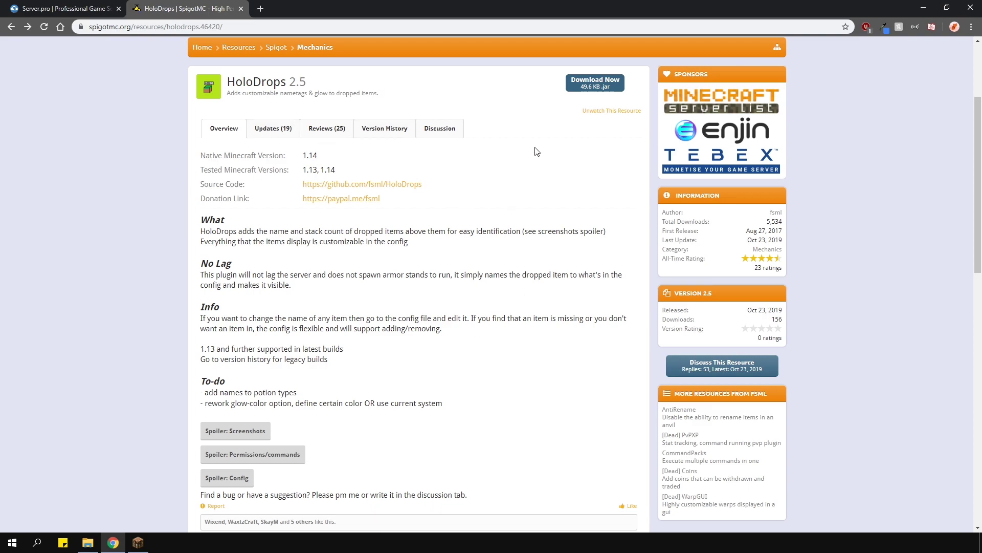
Step: Download HoloDrops.jar (49.6 KB) from the SpigotMC resource page and keep the file
click(600, 92)
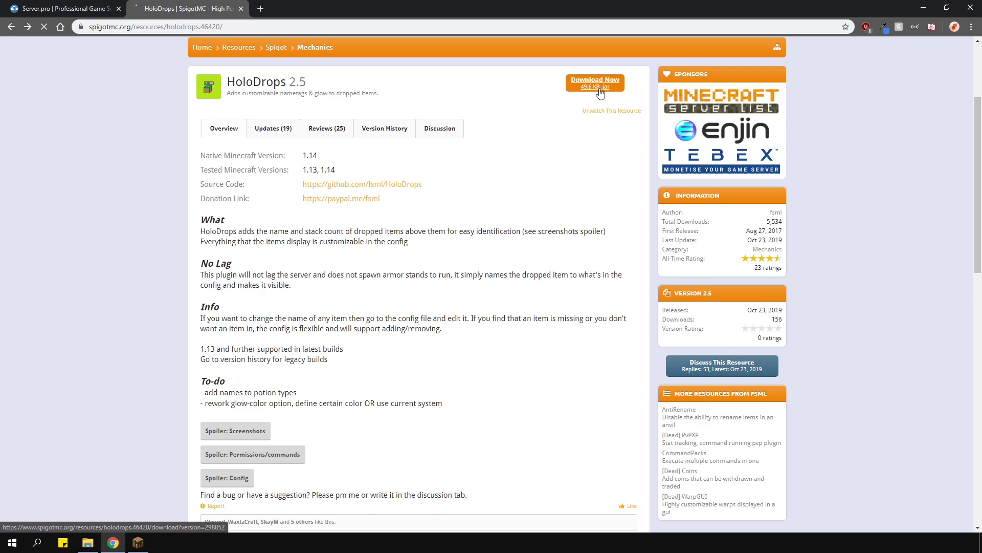
click(173, 521)
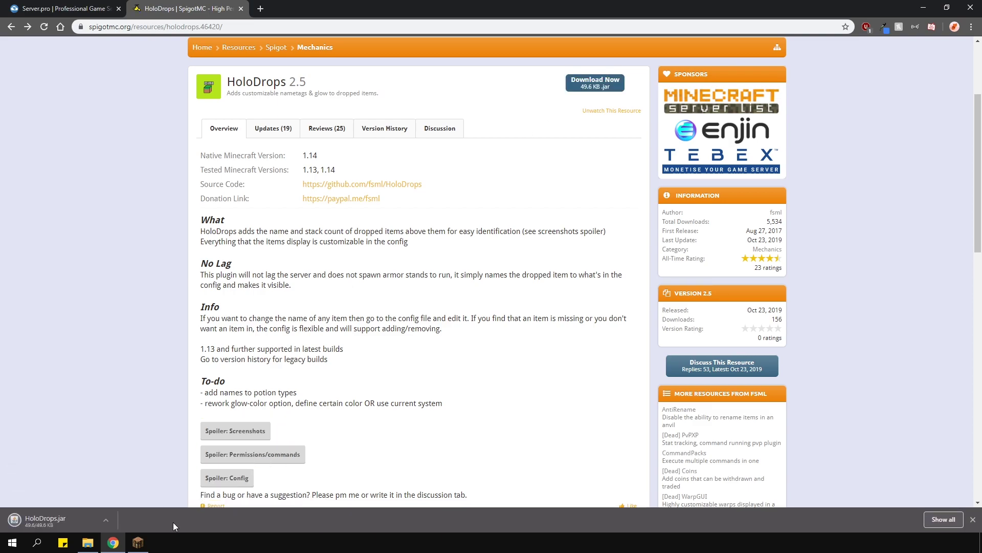
Step: Upload HoloDrops.jar into the server's plugins folder and restart the server
click(77, 9)
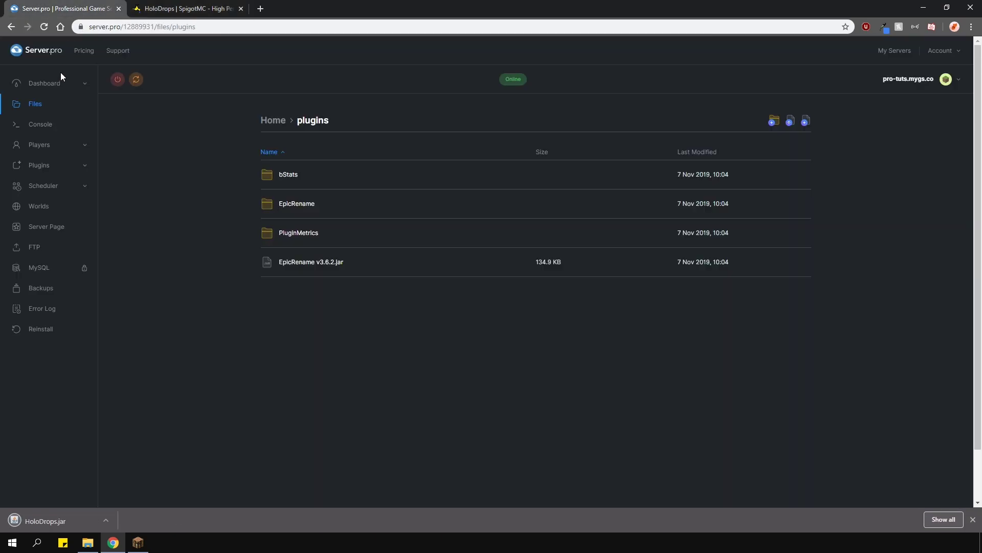
click(47, 112)
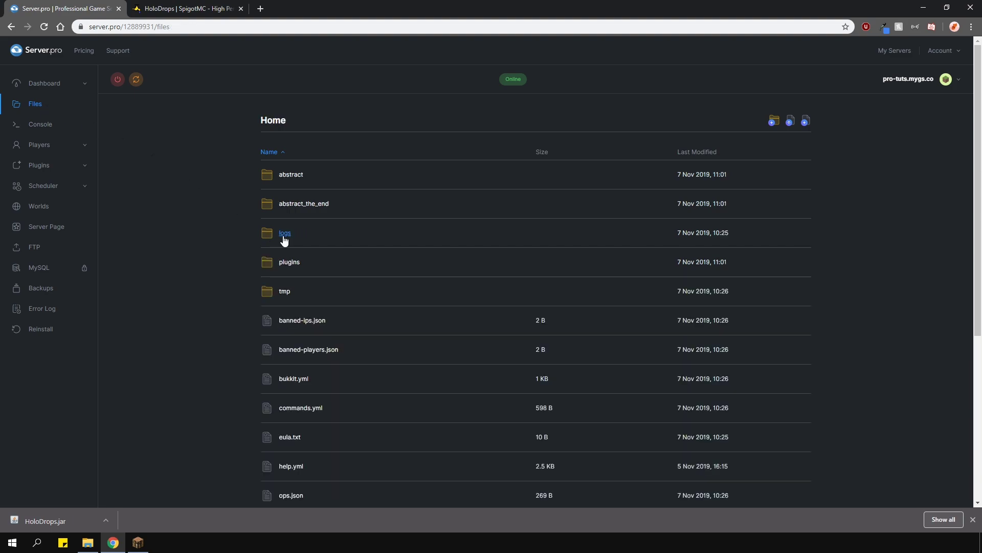
click(290, 263)
click(791, 121)
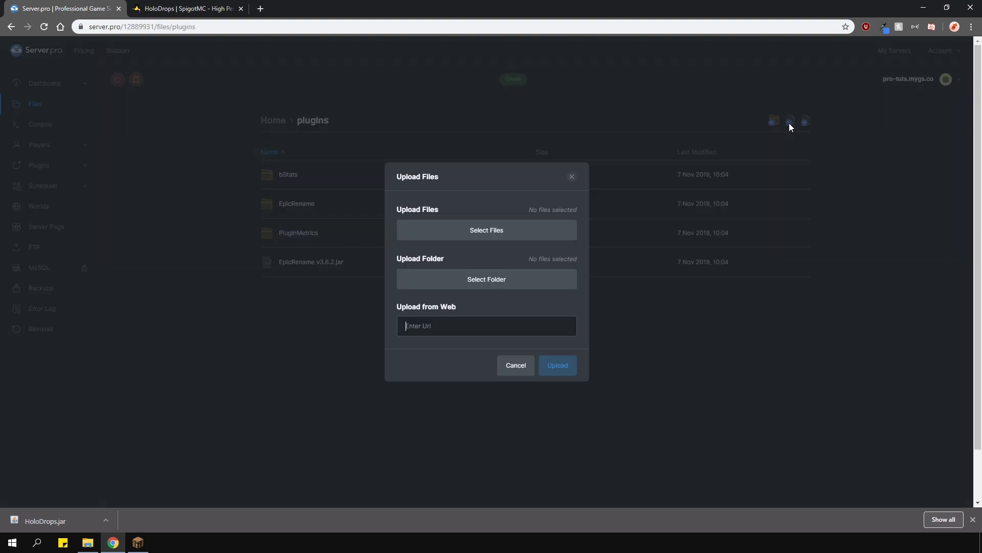
click(453, 231)
double_click(136, 98)
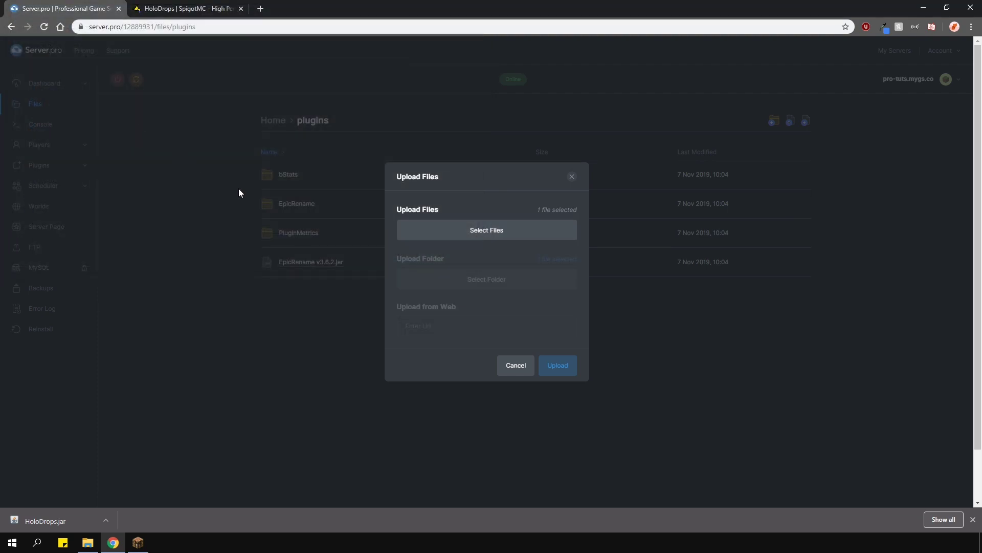
click(558, 365)
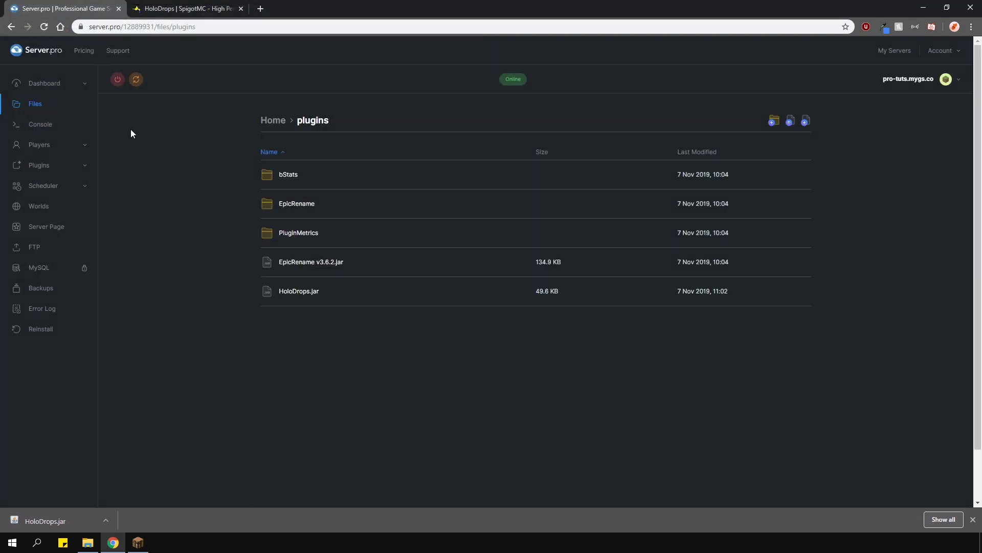
click(136, 79)
Step: In first person, drop two dirt blocks and the enchanted book to see their floating name labels
click(39, 83)
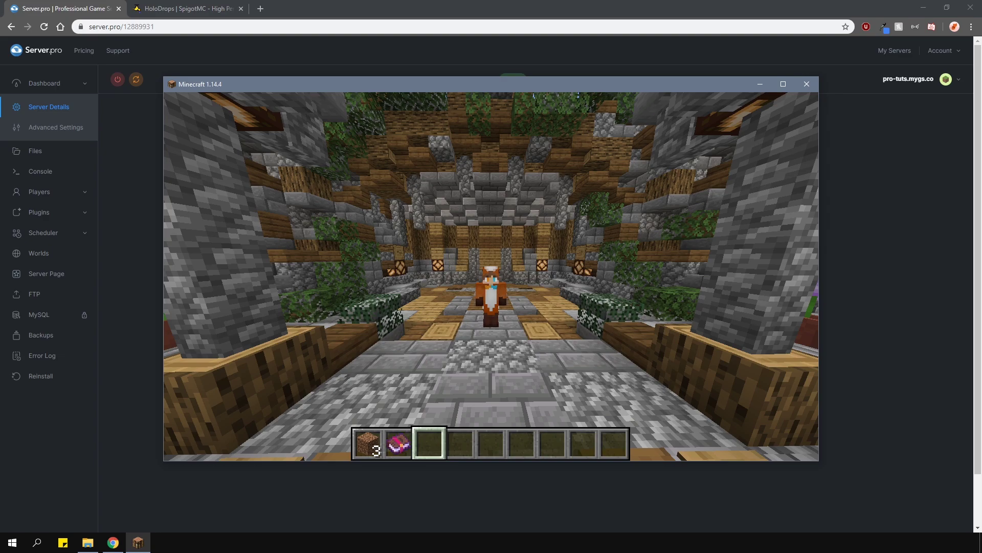
key(F5)
key(1)
key(q)
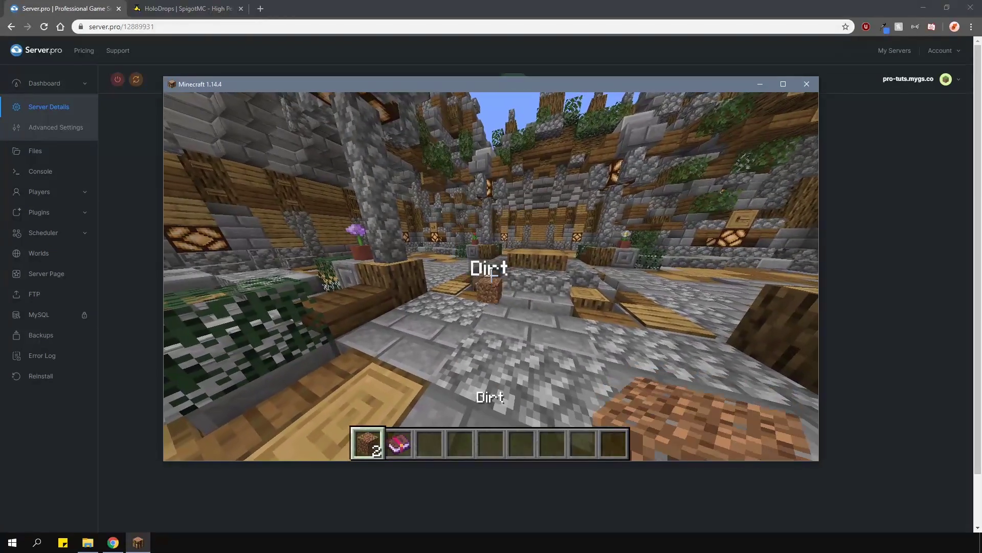
key(q)
scroll(492, 276, down, 2)
scroll(491, 276, up, 1)
key(q)
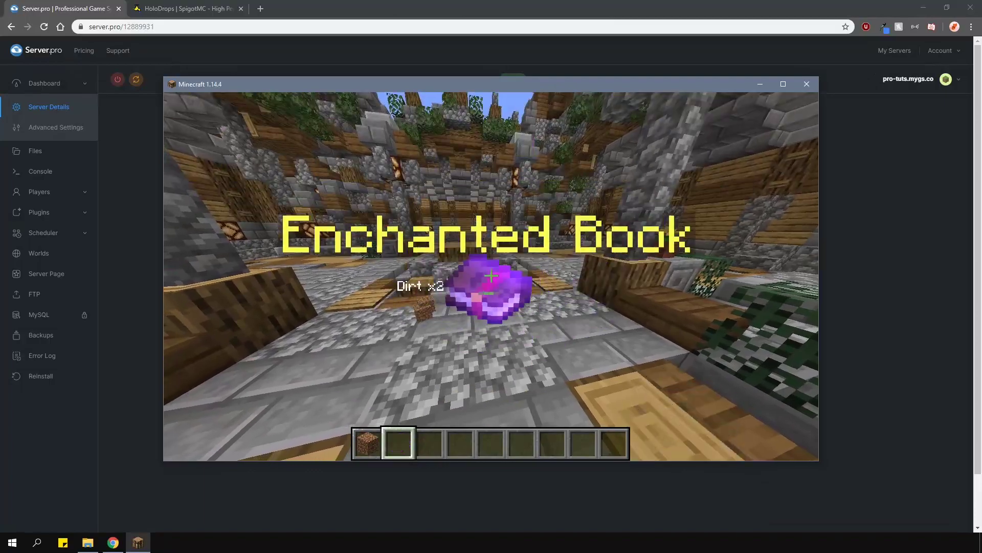
Step: Walk over the dropped items to pick them up, dropping one more dirt block
key(d)
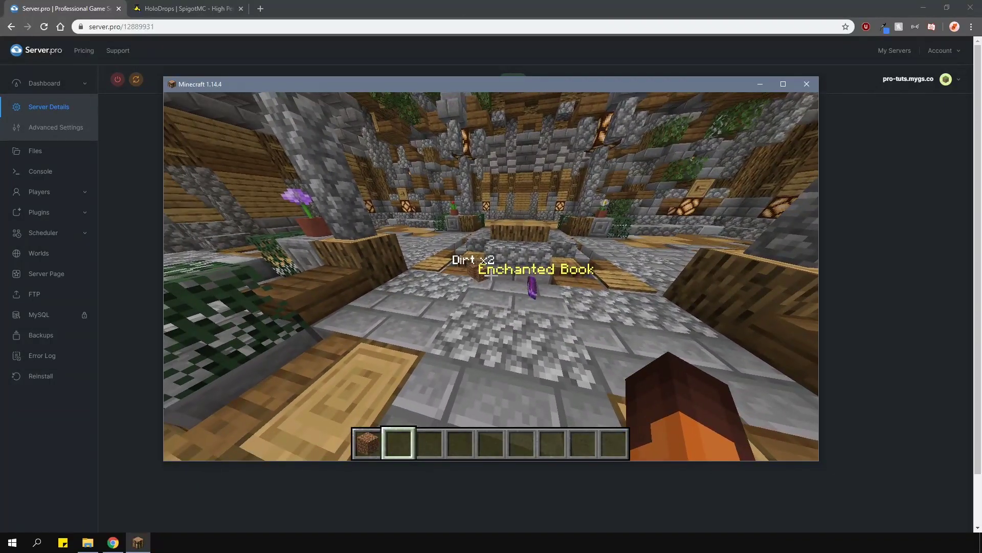
key(w)
scroll(491, 276, up, 1)
key(q)
scroll(491, 277, down, 2)
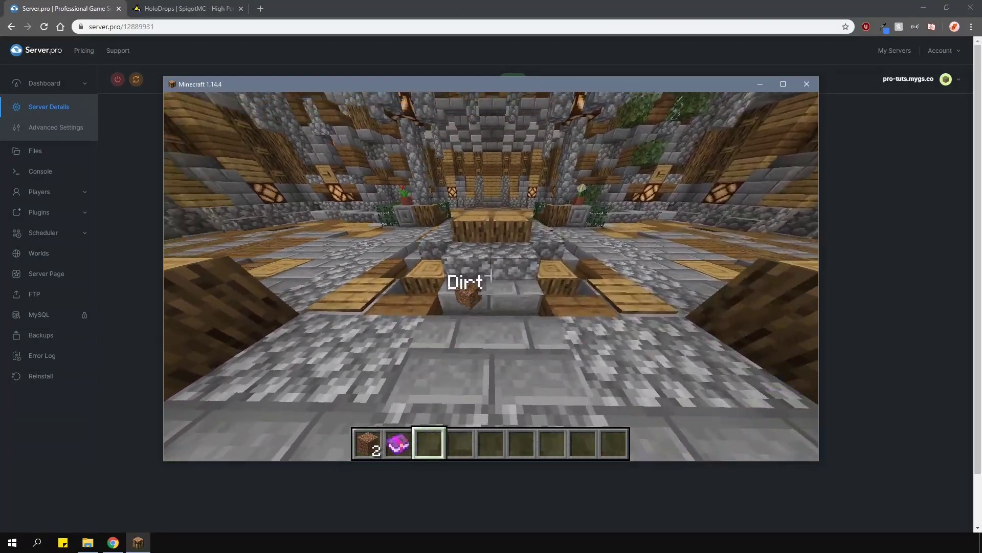
Step: Open config.yml in the server's plugins/HoloDrops folder
key(s)
key(t)
click(127, 189)
click(36, 151)
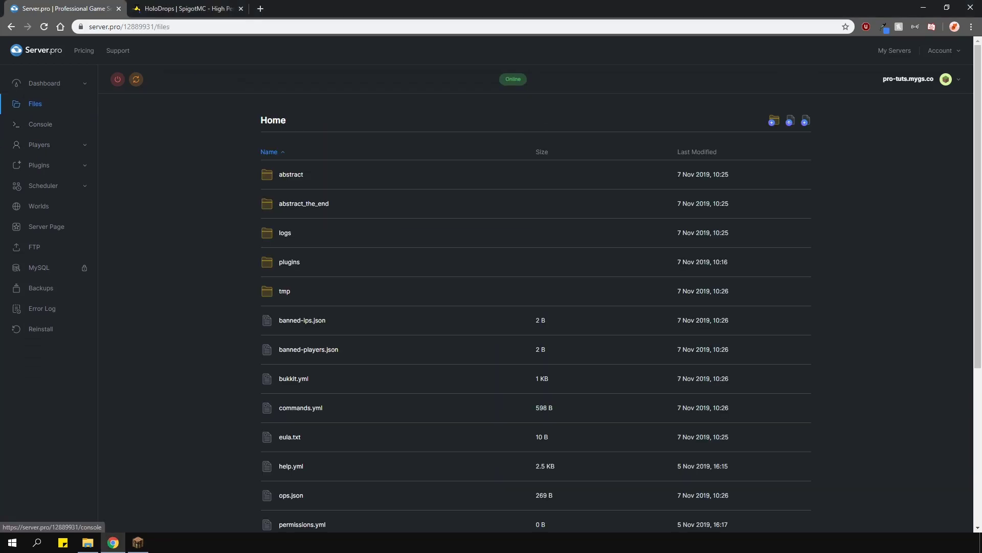
click(289, 261)
click(289, 233)
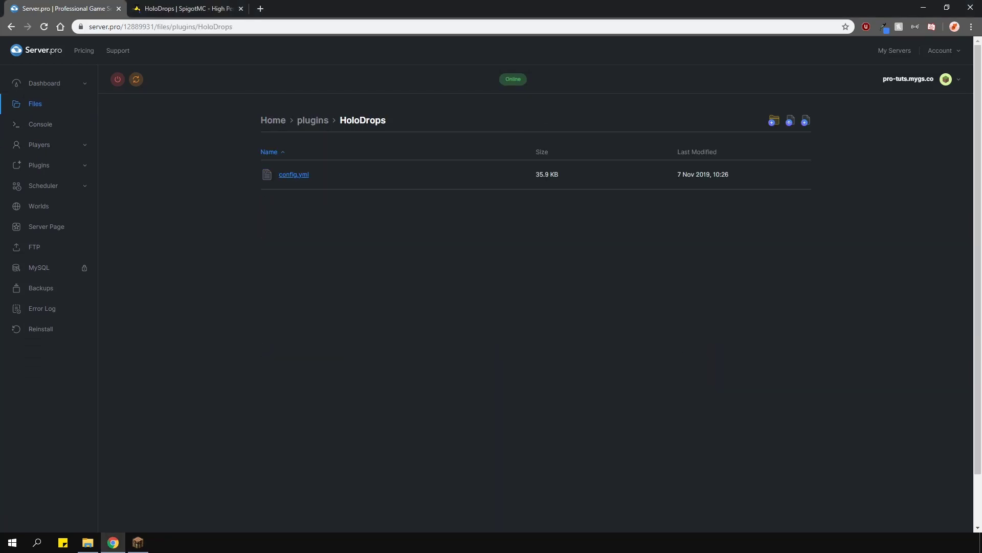
click(293, 174)
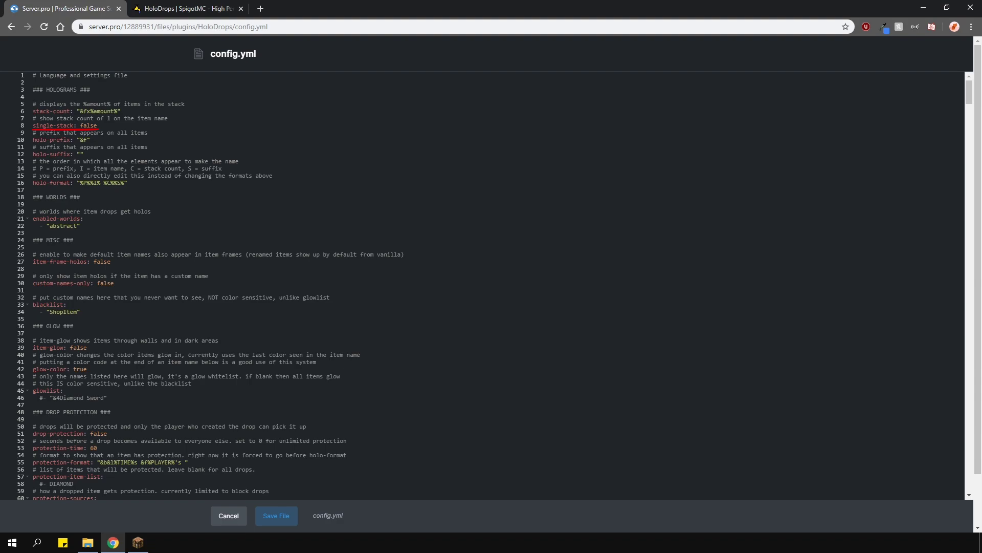
Step: Change single-stack on line 8 to true and save config.yml
click(81, 125)
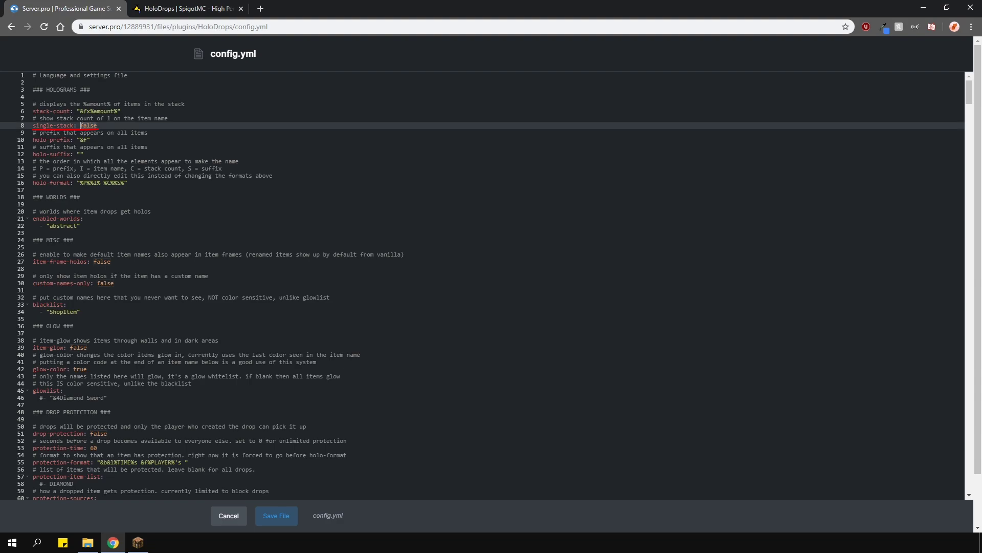
key(Delete)
key(Delete)
key(Delete)
key(Delete)
key(Delete)
text(true)
click(276, 516)
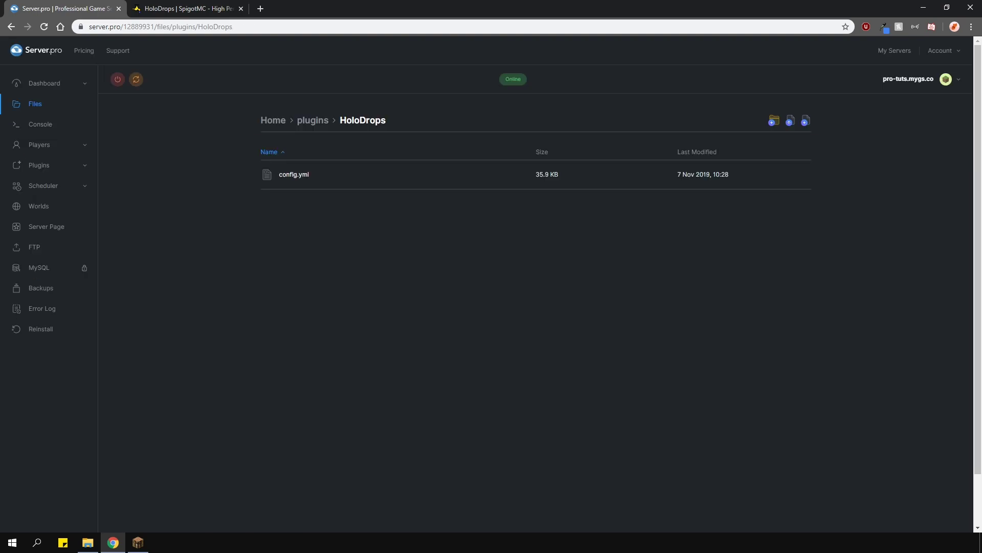
Step: Reload HoloDrops with /hdreload, then drop the enchanted book and one dirt block
click(138, 542)
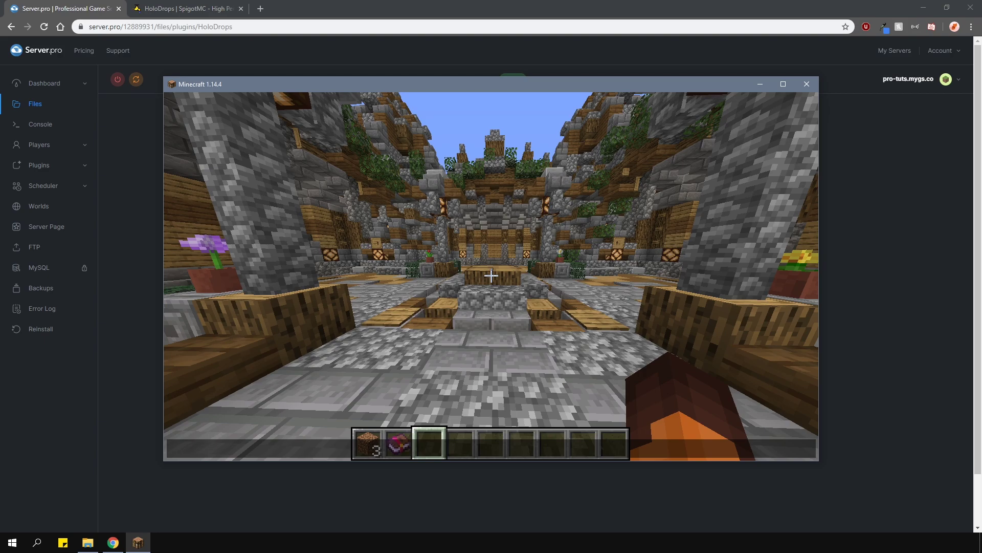
text(/)
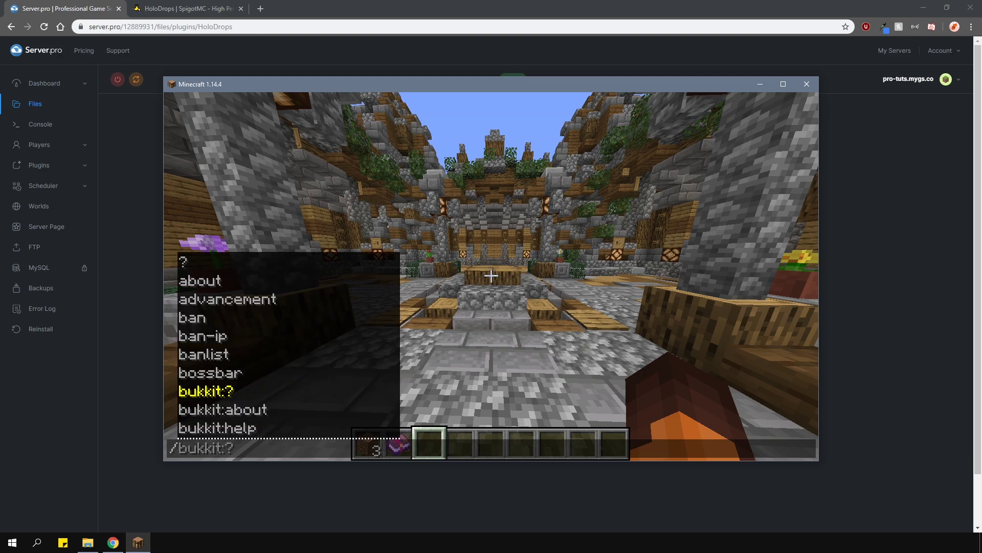
text(hdreload)
key(Return)
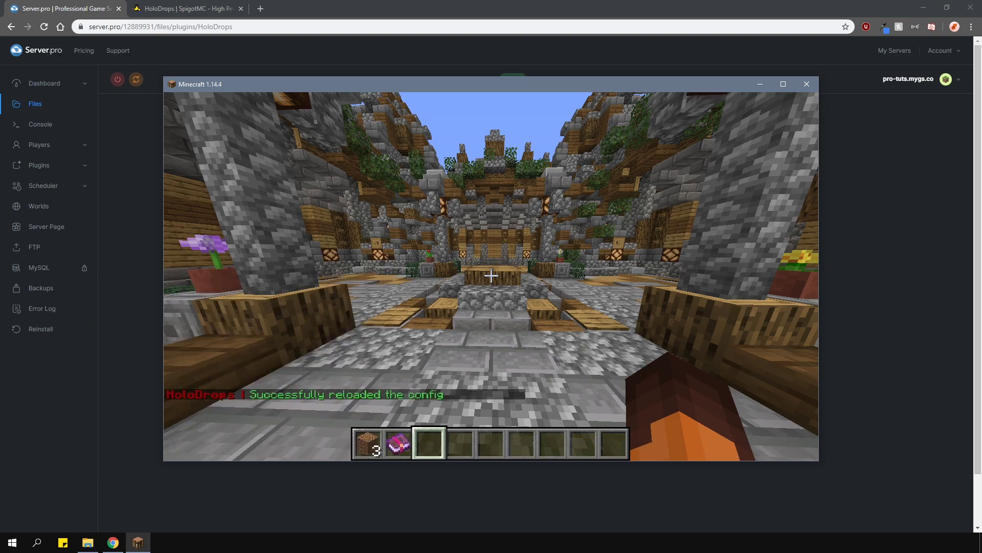
key(2)
key(q)
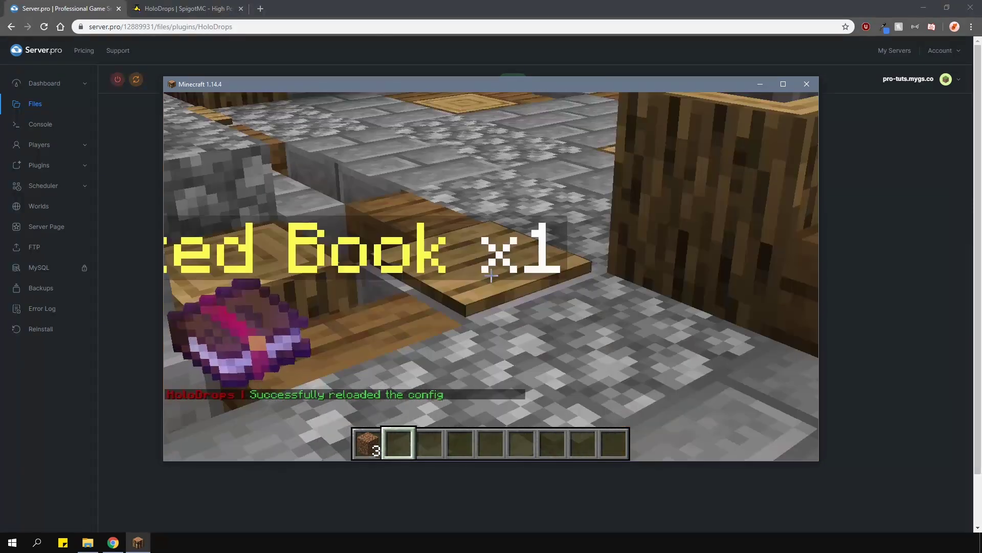
key(1)
key(q)
Step: Drop the rest of the dirt, check the x1/x3 count labels, then collect the items
key(s)
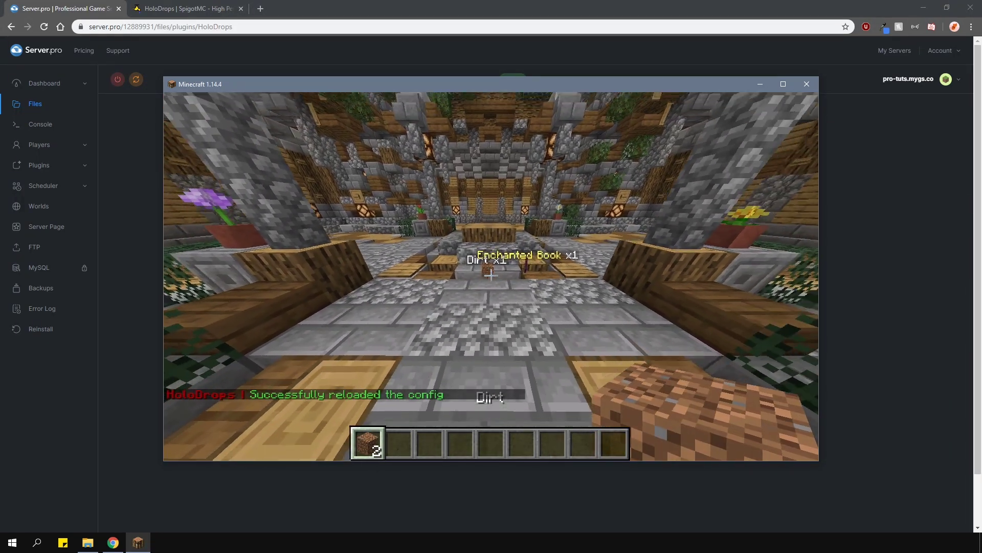
key(c)
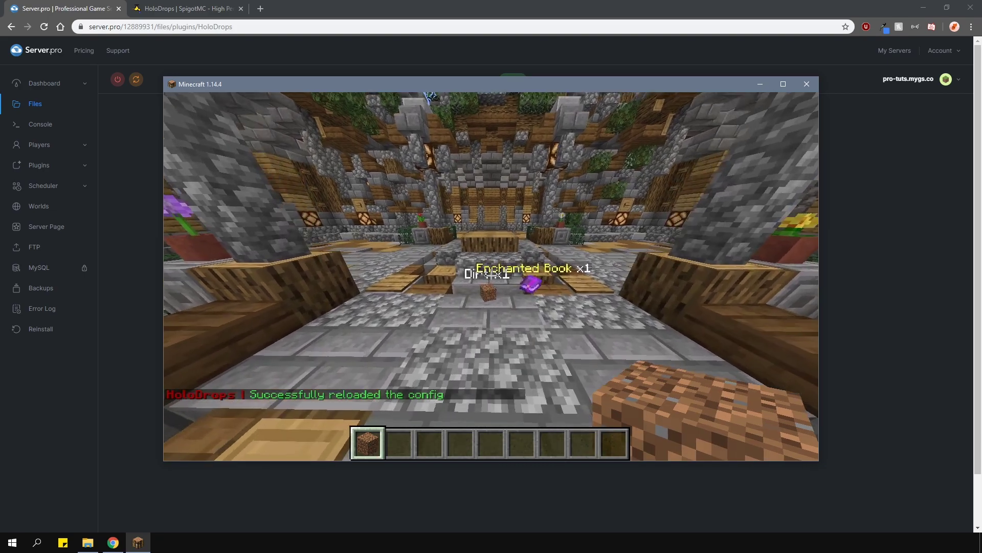
key(ctrl+q)
key(w)
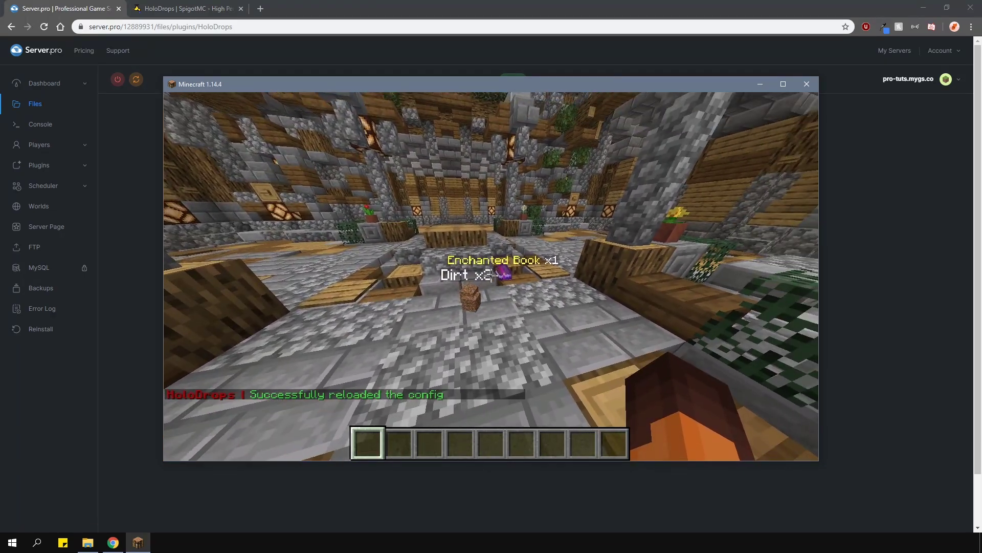
key(s)
scroll(491, 276, down, 2)
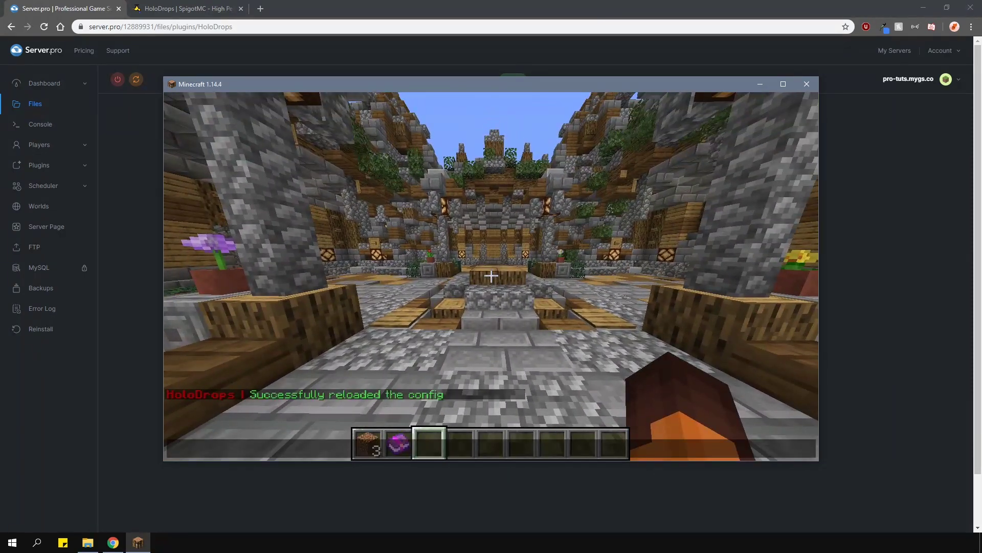
key(alt+Tab)
Step: Open config.yml and replace the single-stack value on line 8 with false
click(292, 174)
double_click(87, 126)
text(false)
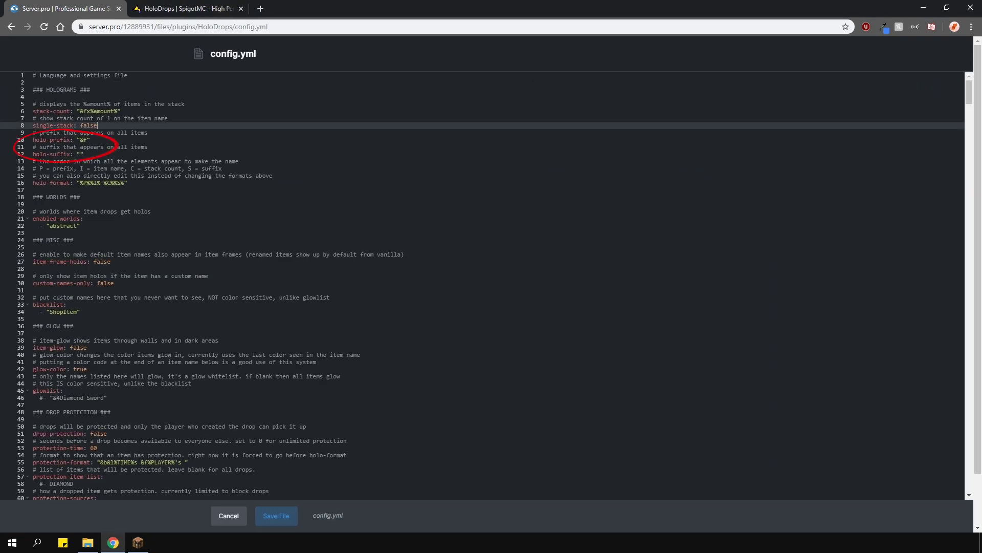
scroll(486, 284, down, 2)
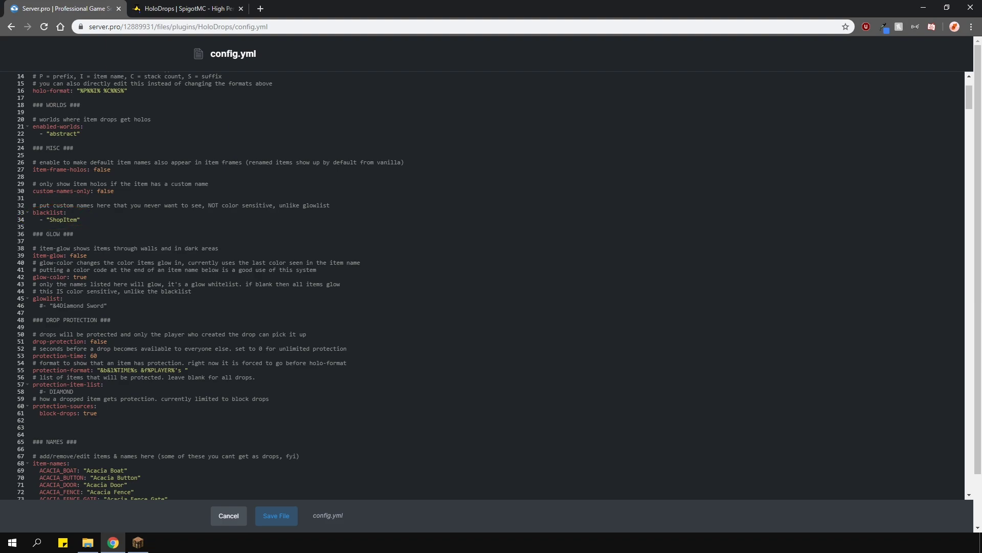
Step: Set item-glow to true in config.yml
click(88, 255)
key(BackSpace)
key(BackSpace)
key(BackSpace)
key(BackSpace)
key(BackSpace)
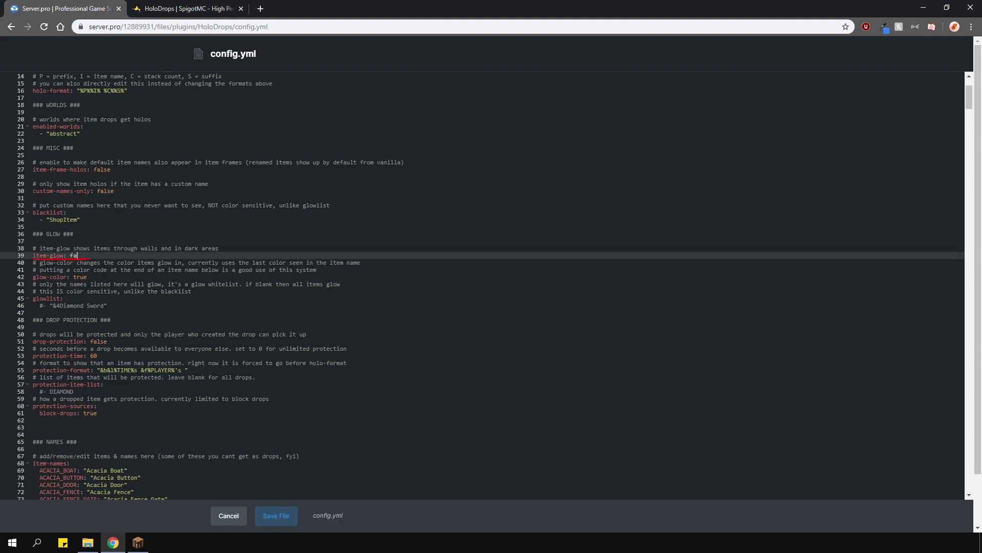
text(true)
click(71, 276)
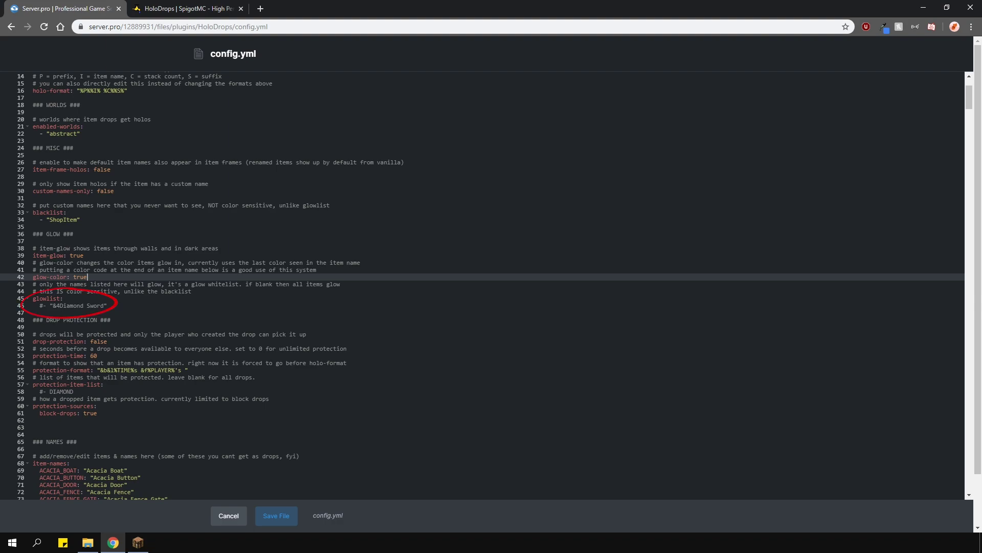
Step: Uncomment the glowlist entry and replace Diamond Sword with &eTest Name&c
click(40, 305)
key(Delete)
drag(60, 306, 101, 306)
key(BackSpace)
key(BackSpace)
key(BackSpace)
text(e )
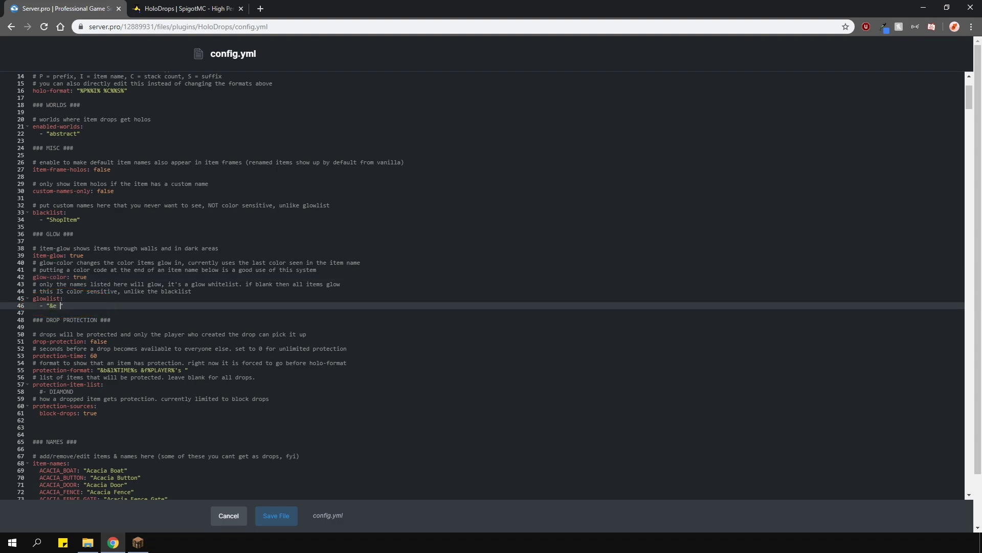
text(Test Name&c)
Step: Reload HoloDrops, rename the held dirt to &eTest Name, and drop it to check its label
click(139, 543)
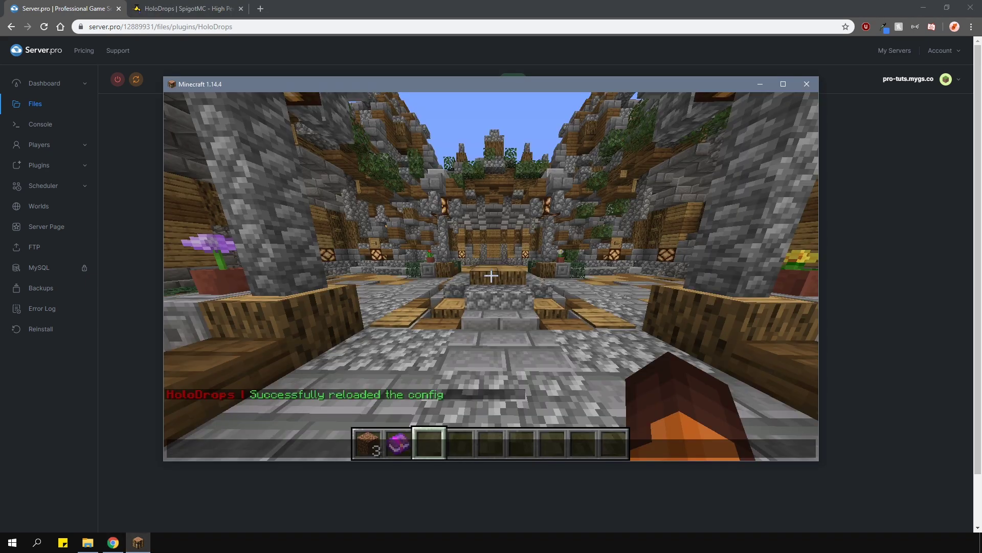
text(/hdreload)
key(Return)
scroll(491, 277, up, 2)
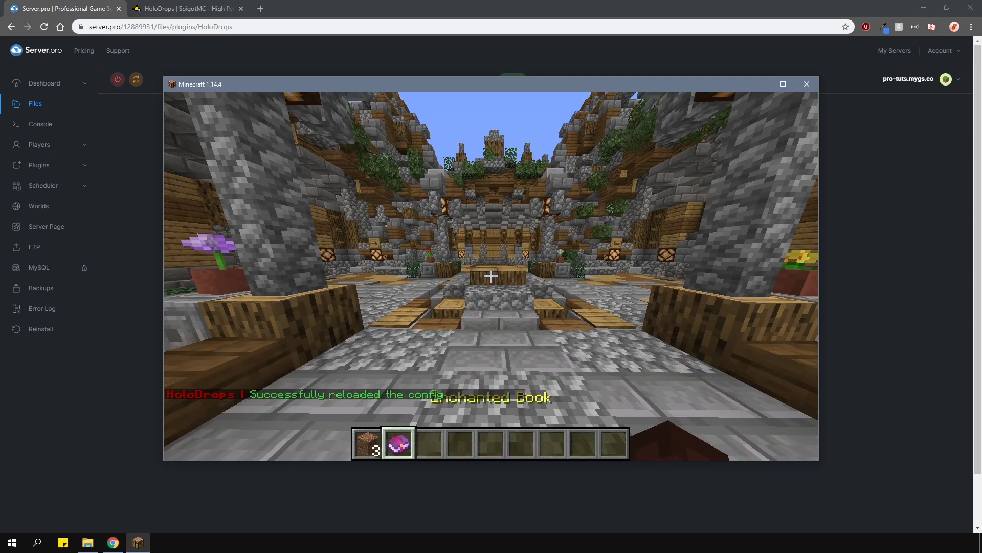
text(/)
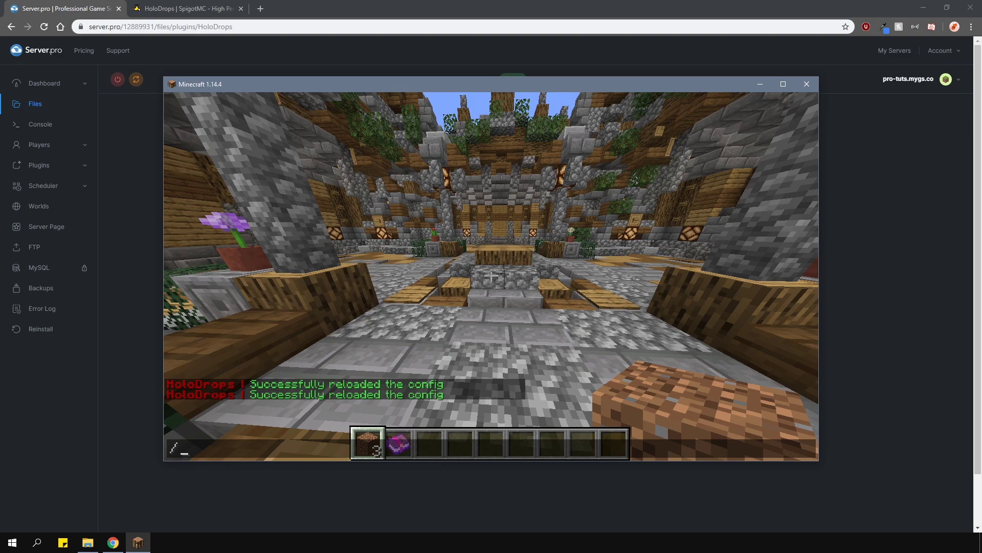
text(rename &eTest Name&)
key(Return)
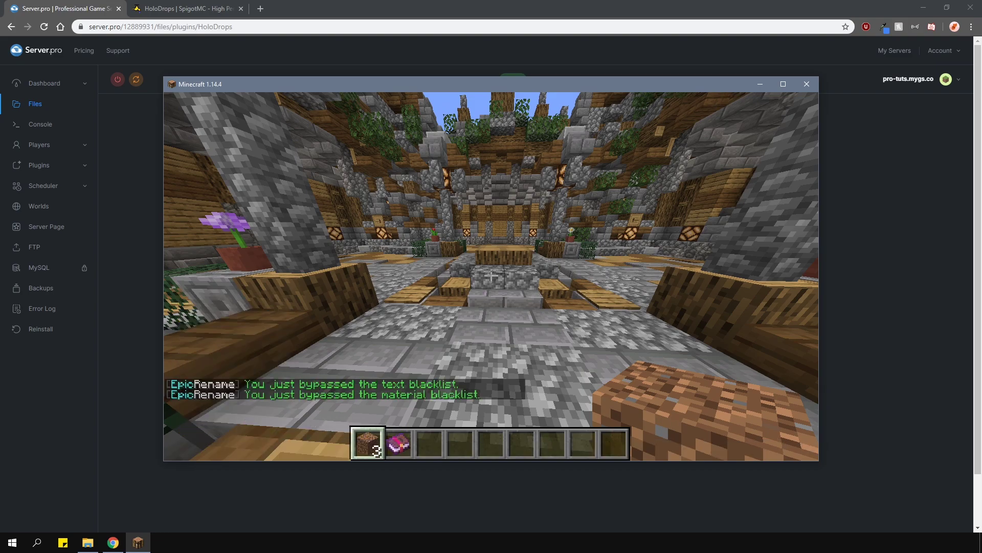
key(e)
key(e)
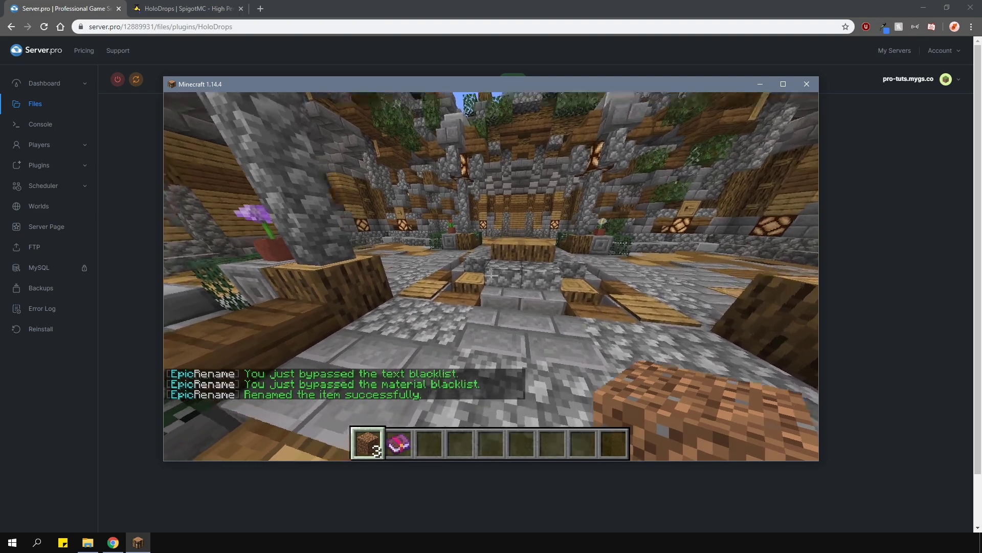
key(q)
key(c)
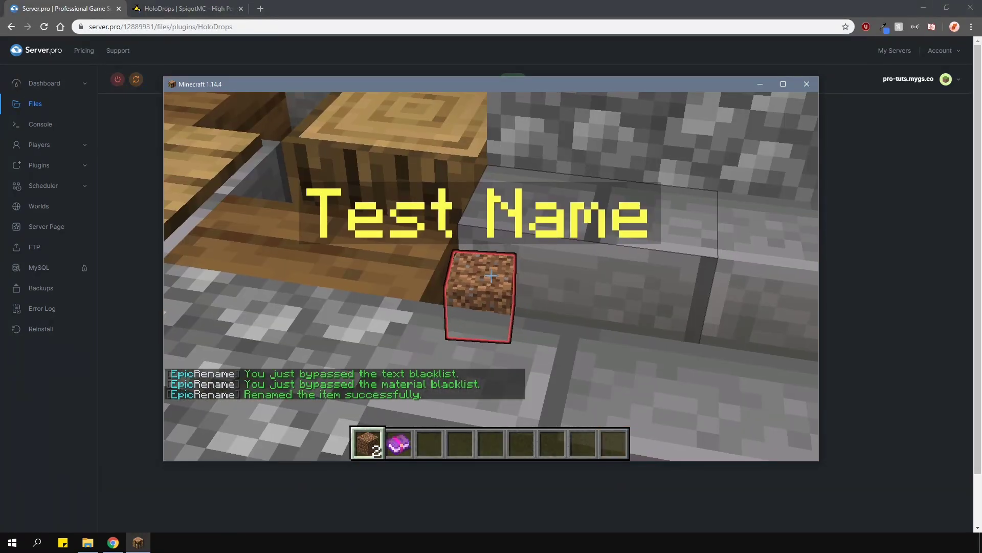
key(w)
scroll(491, 276, down, 1)
Step: Rename the enchanted book to Test Name, drop it and the named dirt, then collect them
key(s)
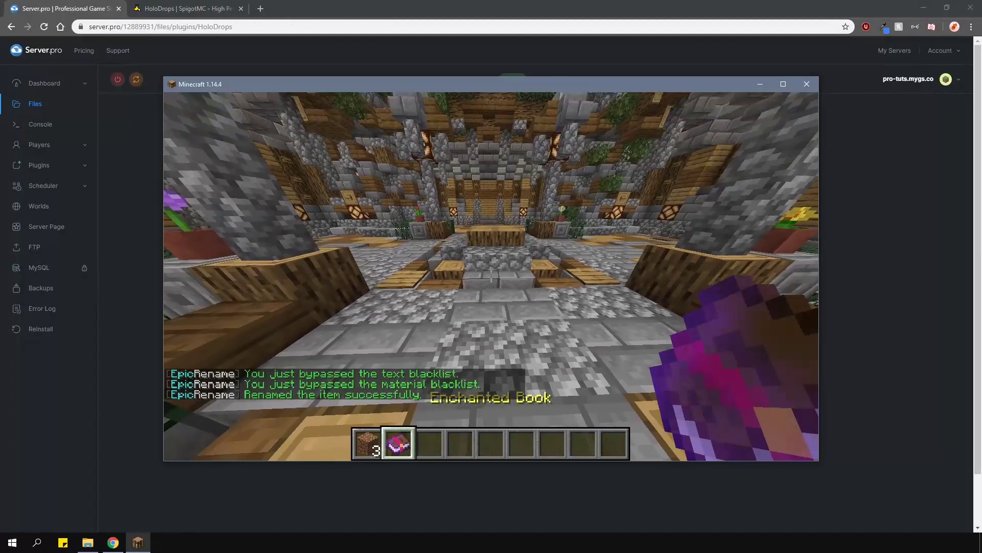
key(t)
key(Up)
key(Return)
key(q)
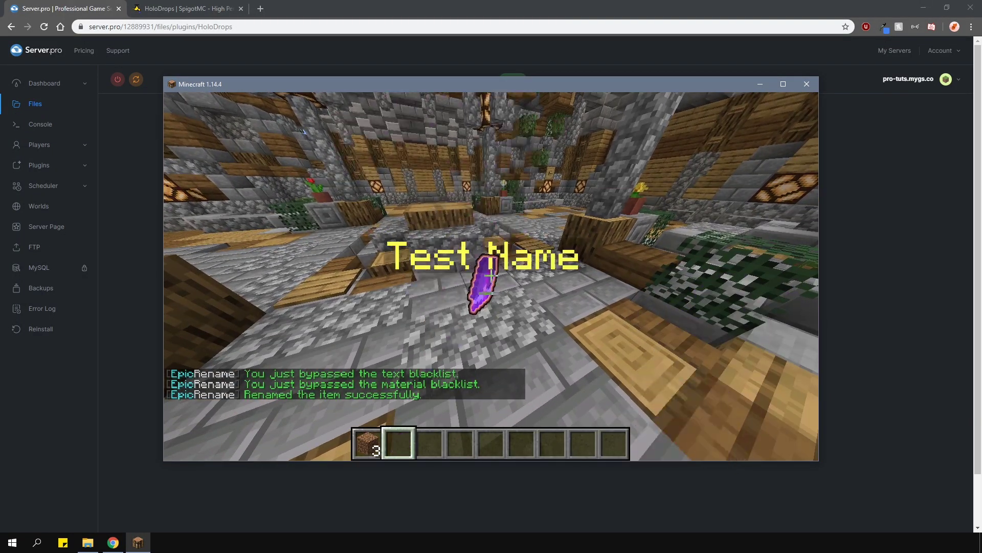
key(c)
key(w)
scroll(491, 276, up, 1)
key(q)
key(q)
key(q)
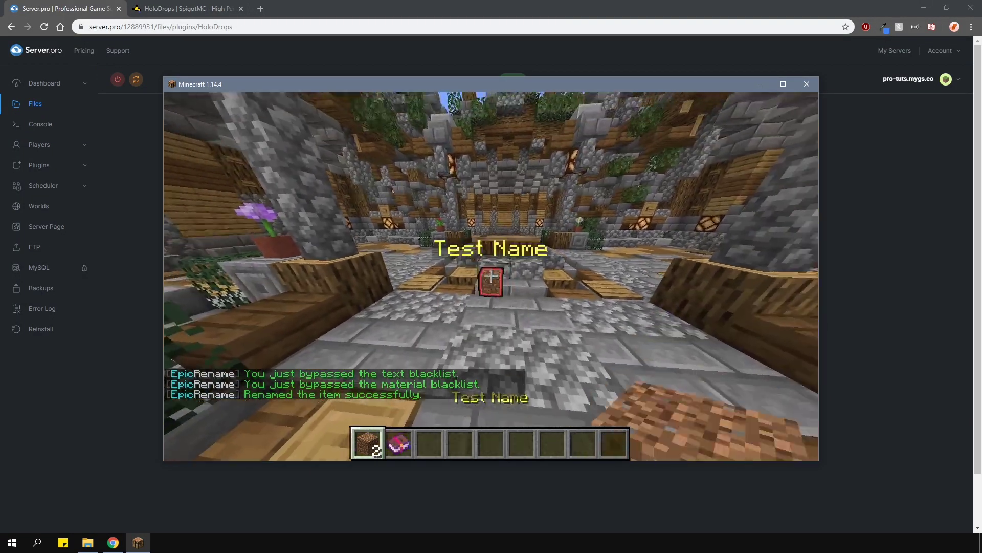
key(w)
key(t)
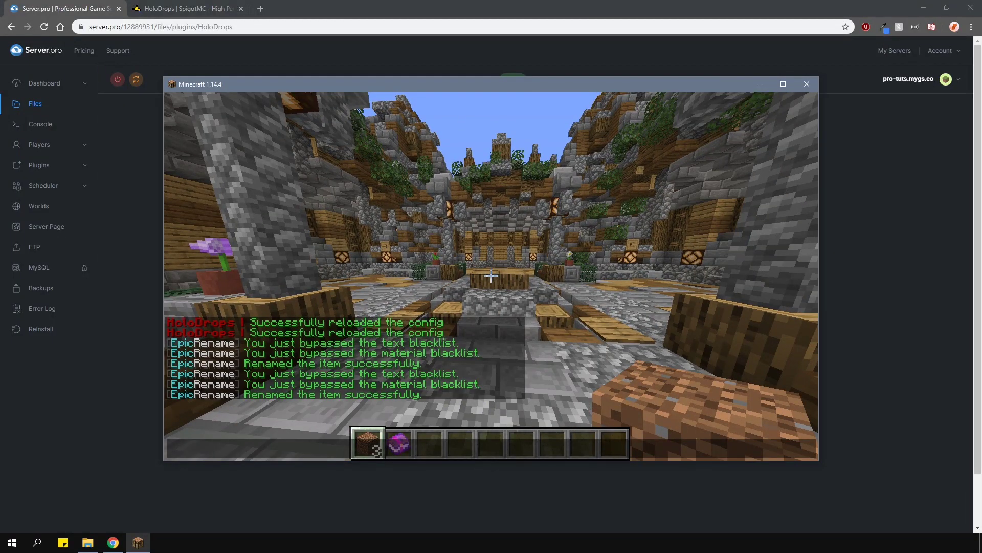
key(alt+Tab)
Step: Reopen config.yml and scroll through its drop-protection and item-names sections
click(293, 174)
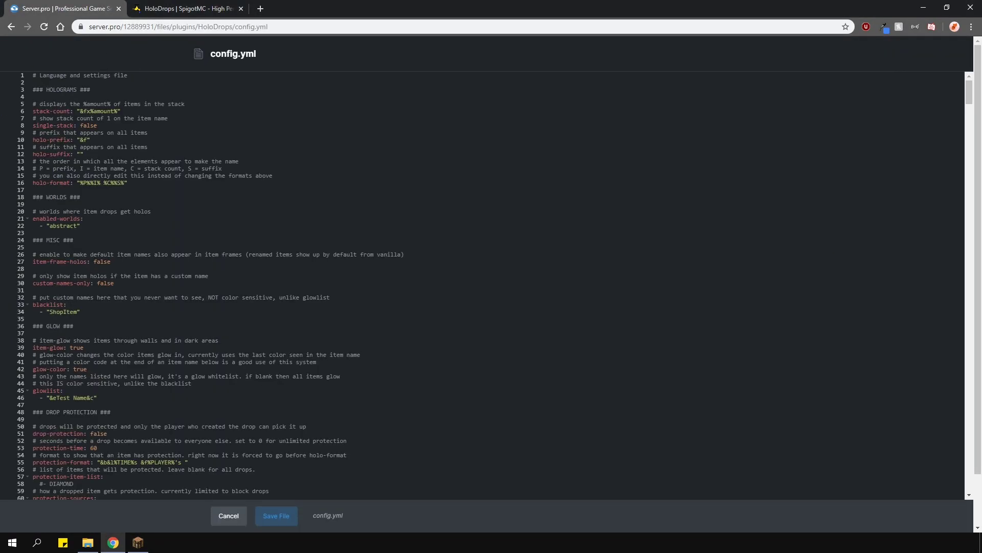
scroll(483, 285, down, 6)
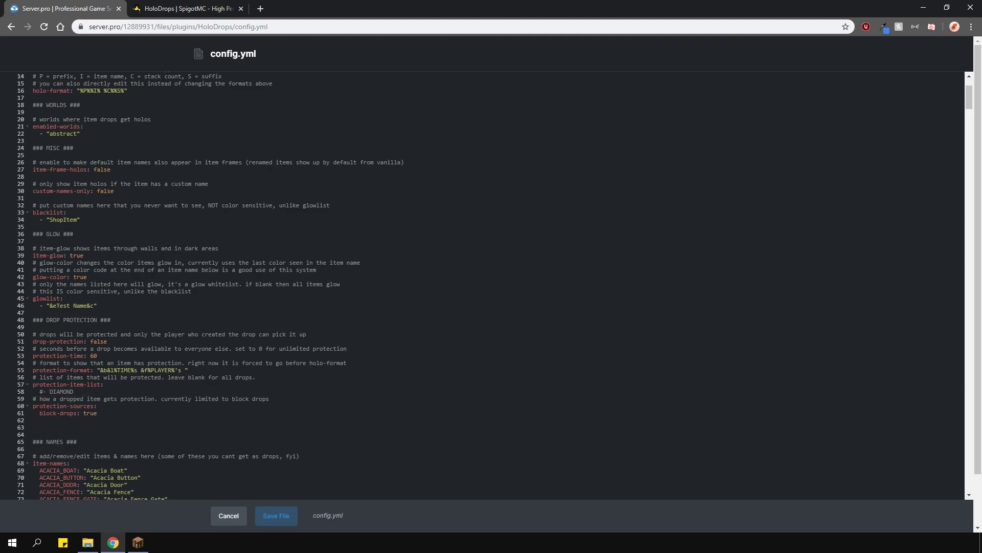
scroll(492, 285, down, 20)
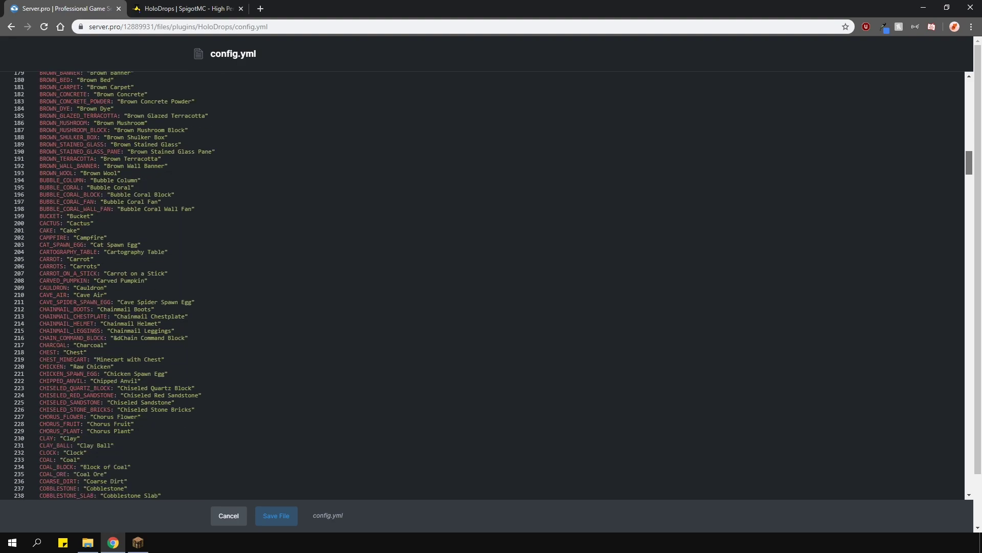
scroll(491, 285, down, 20)
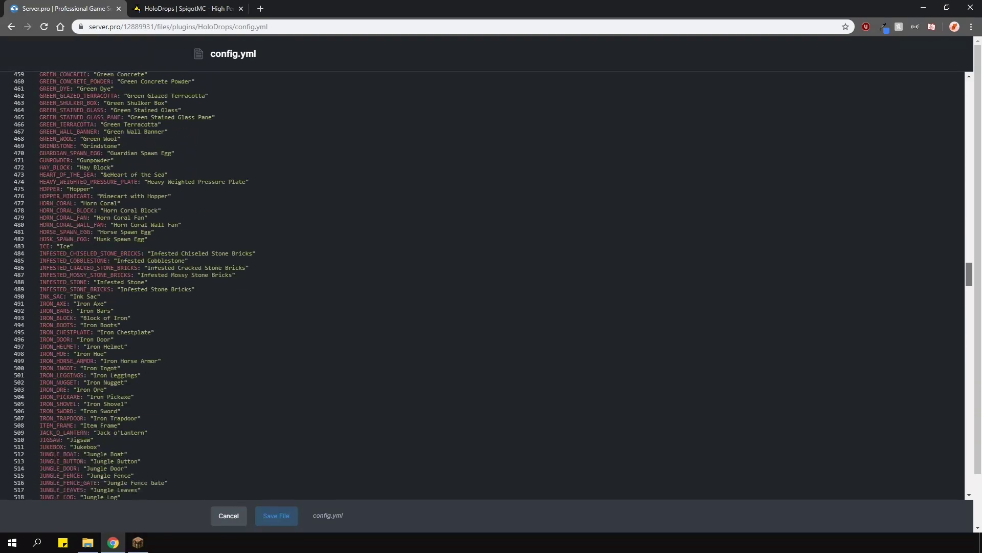
scroll(492, 285, down, 2)
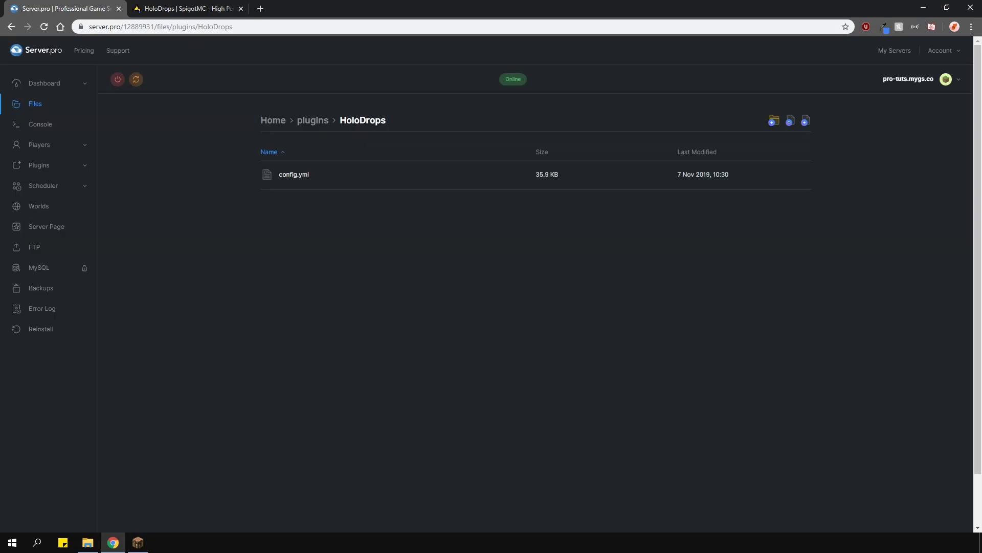
Step: Open the Dashboard to view the server's hostname, IP and CPU, memory and disk usage
click(44, 84)
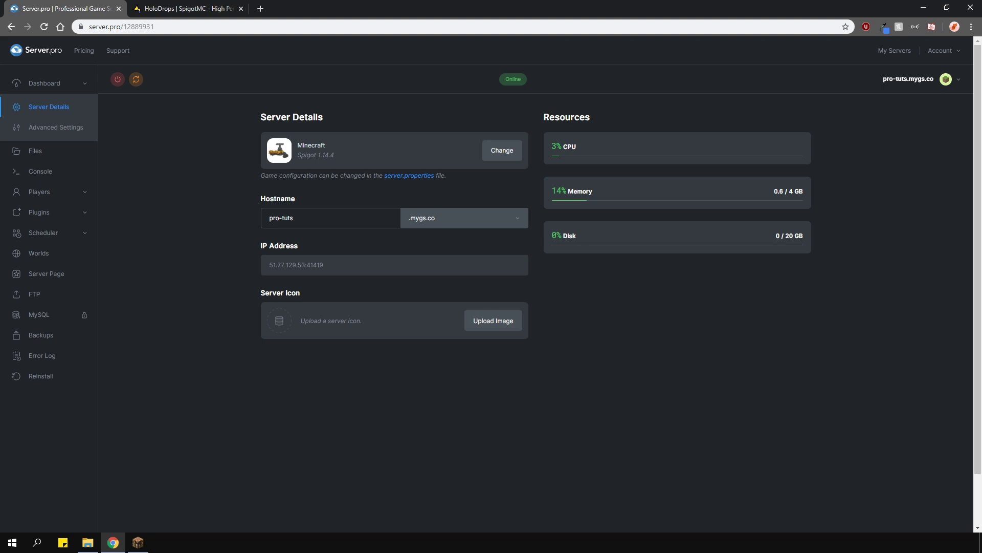